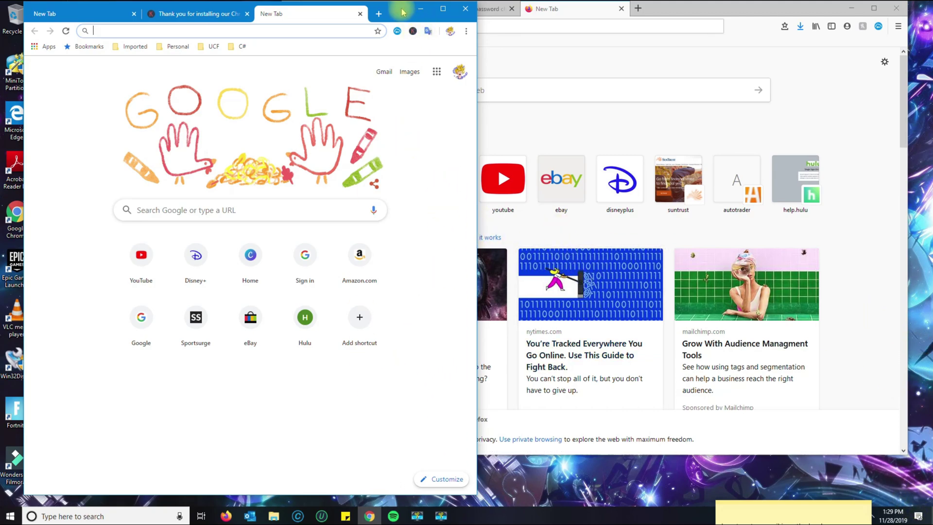
# - Shift the Chrome window right and place its taskbar icon beside Firefox
pyautogui.moveTo(416, 9); pyautogui.dragTo(490, 15)
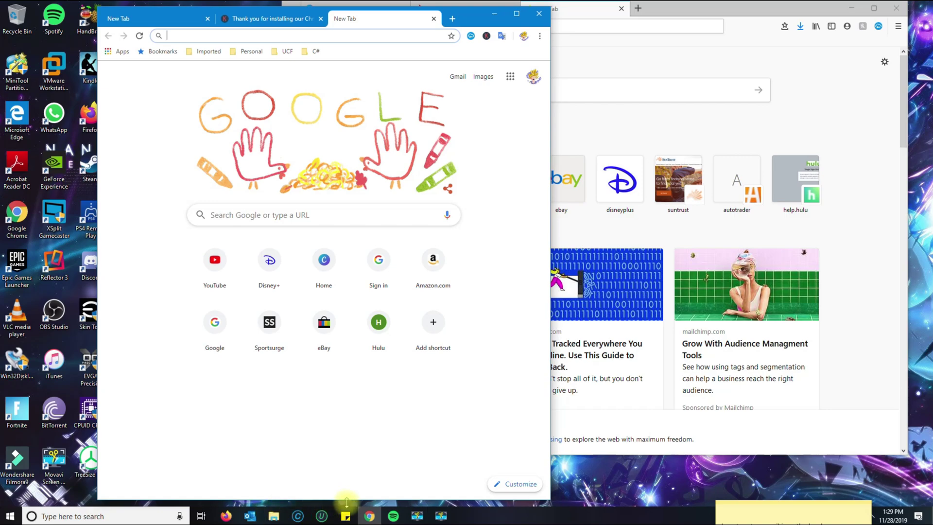
pyautogui.moveTo(370, 516); pyautogui.dragTo(248, 518)
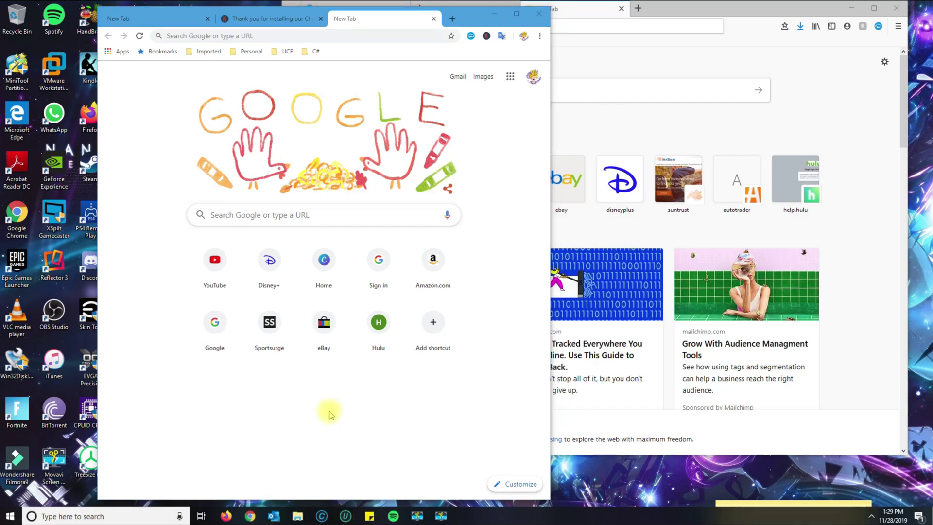
# - Open Chrome's Bookmark manager from the main menu's Bookmarks submenu
pyautogui.click(540, 37)
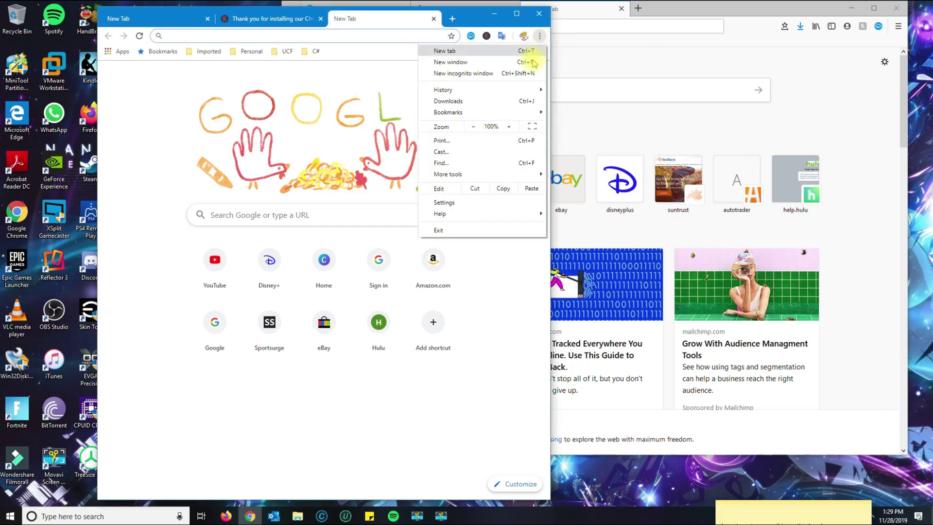
pyautogui.moveTo(520, 113)
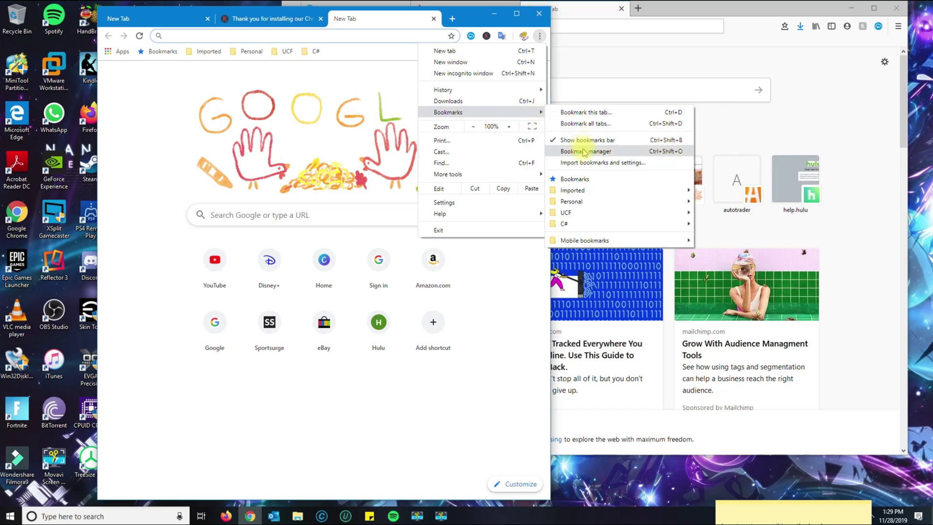
pyautogui.click(600, 152)
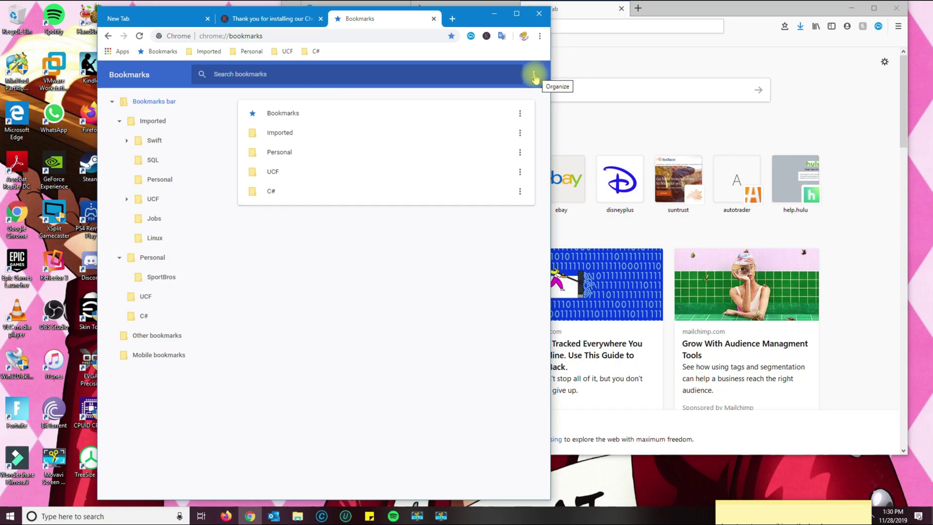
# - Export Chrome's bookmarks to the Desktop as the HTML file bookmarks_11_28_19
pyautogui.click(534, 77)
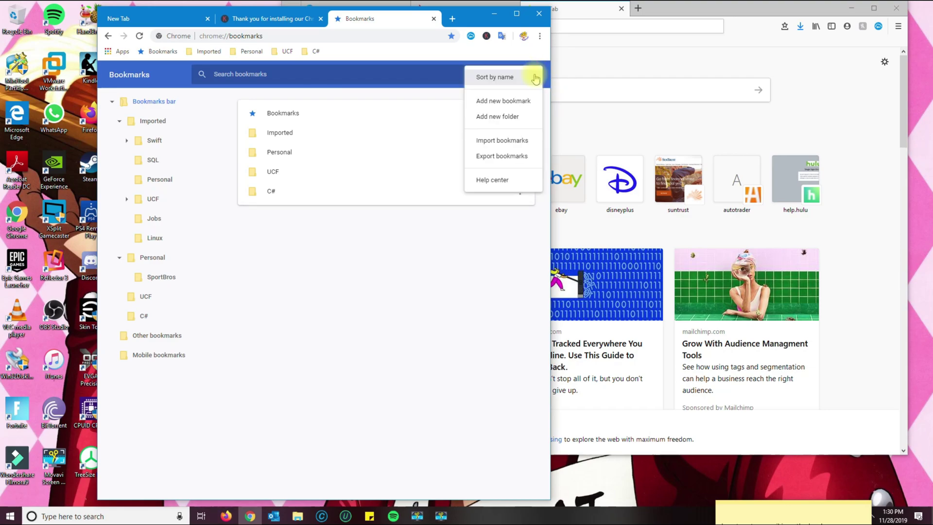
pyautogui.click(513, 157)
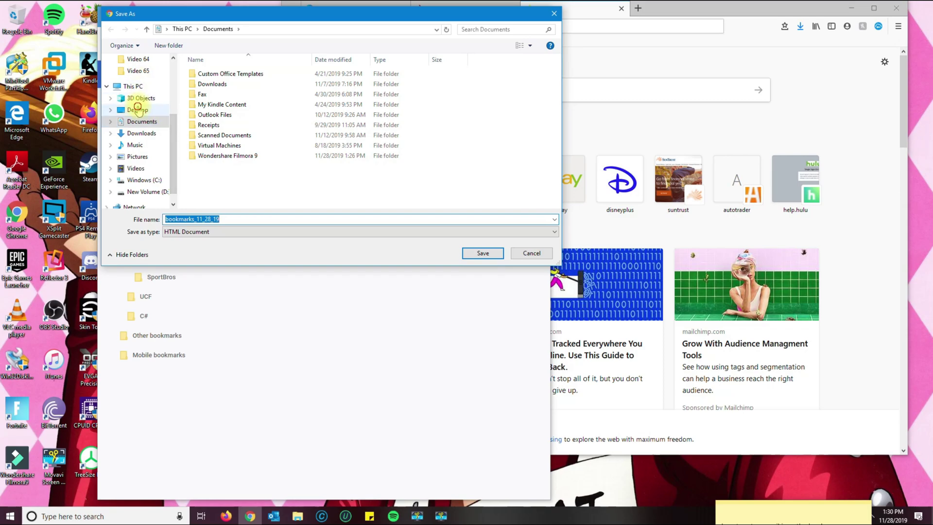
pyautogui.click(138, 109)
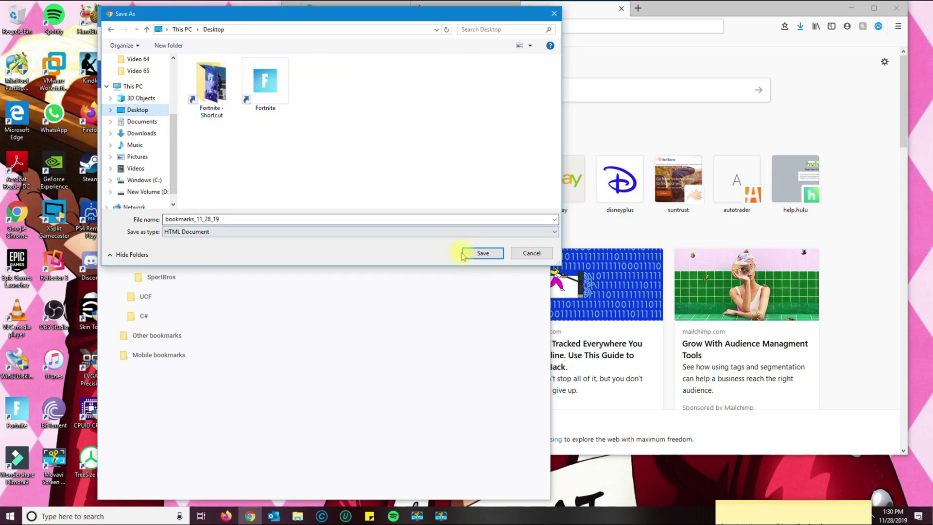
pyautogui.click(479, 253)
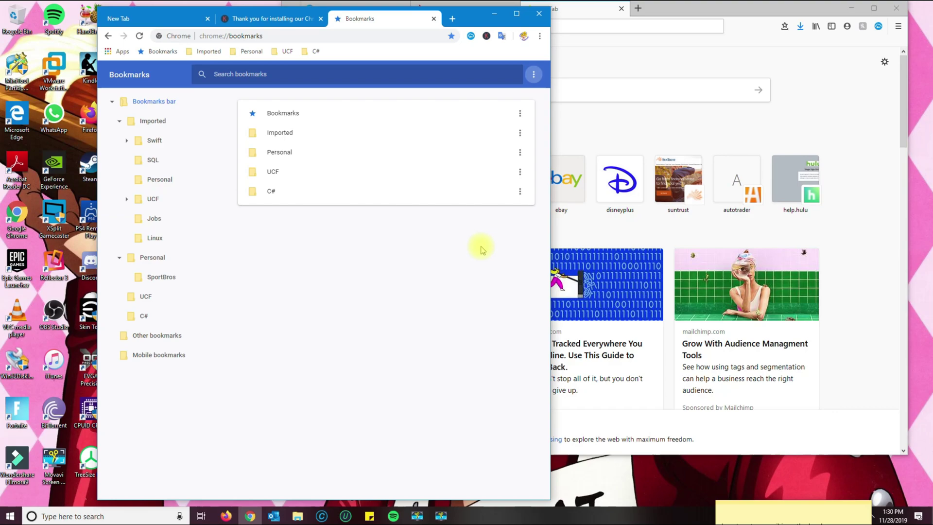
# - Bring Firefox forward, move it left, and open the Library with Ctrl+Shift+O
pyautogui.click(684, 24)
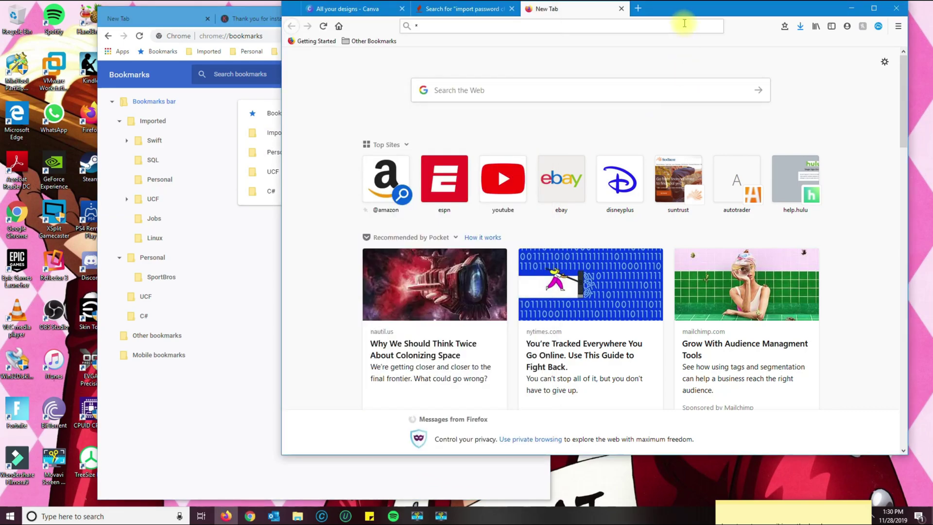
pyautogui.moveTo(678, 8); pyautogui.dragTo(613, 16)
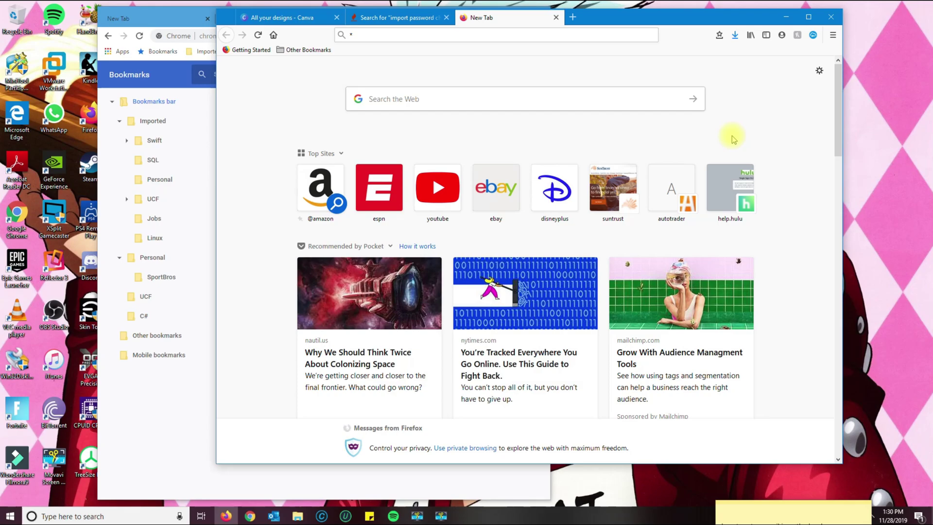
pyautogui.hotkey('ctrl', 'shift', 'o')
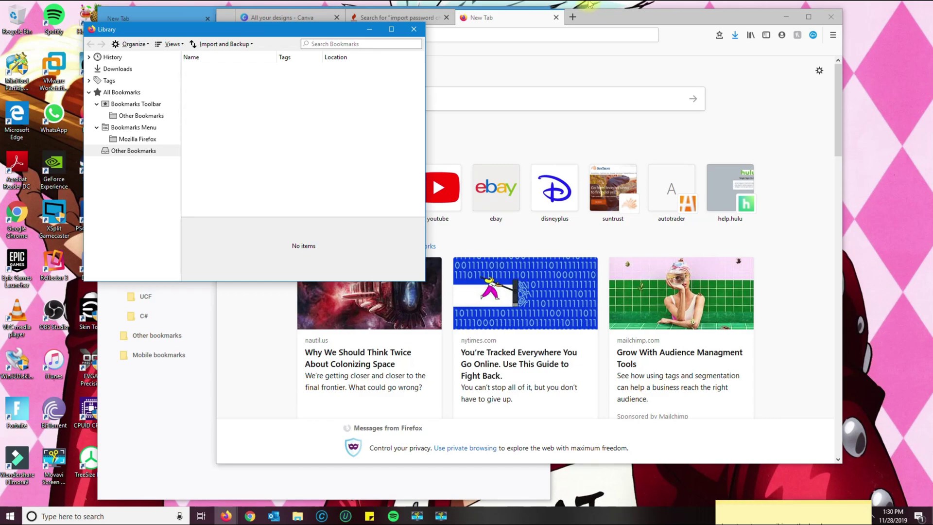
# - Import bookmarks_11_28_19 from the Desktop via Import Bookmarks from HTML
pyautogui.moveTo(270, 29); pyautogui.dragTo(338, 39)
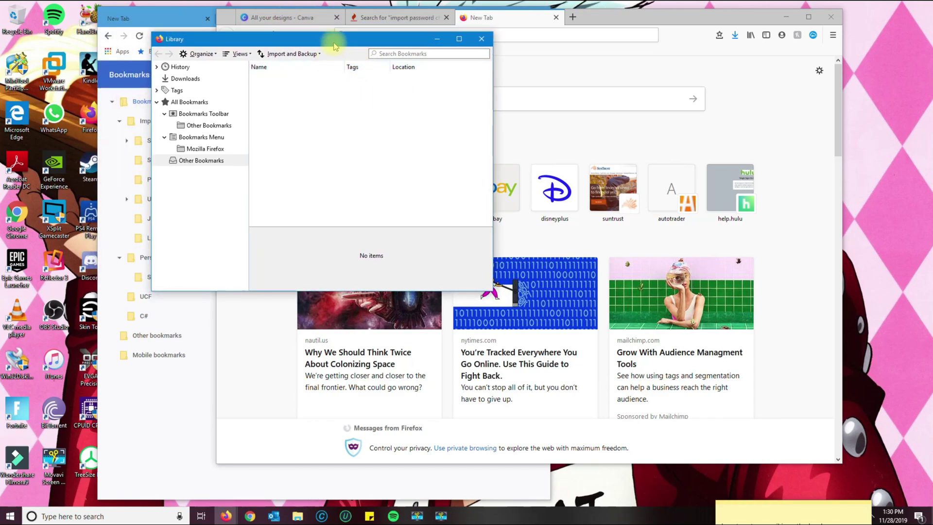
pyautogui.click(306, 57)
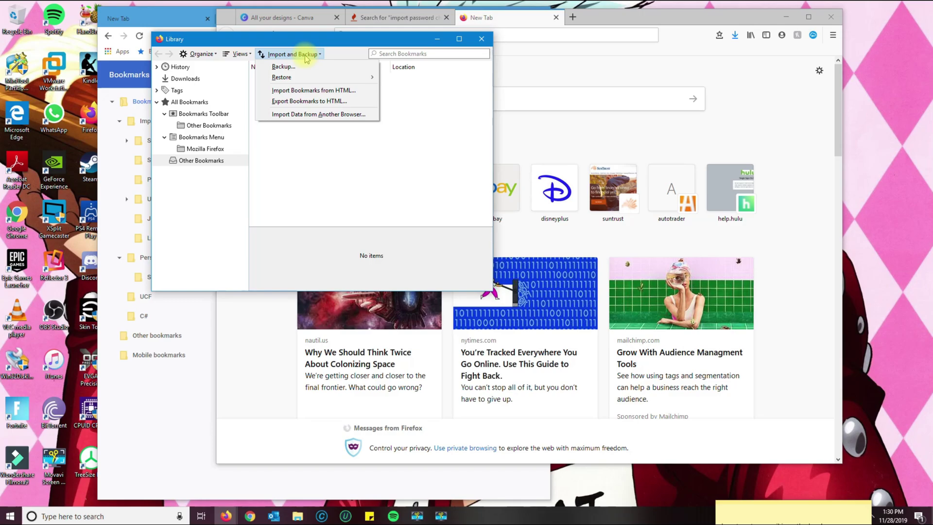
pyautogui.click(322, 92)
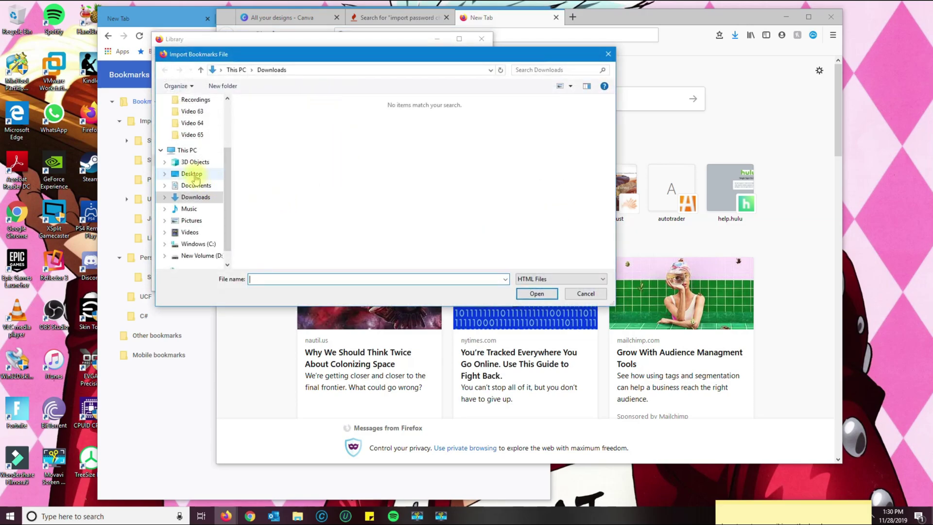
pyautogui.click(191, 174)
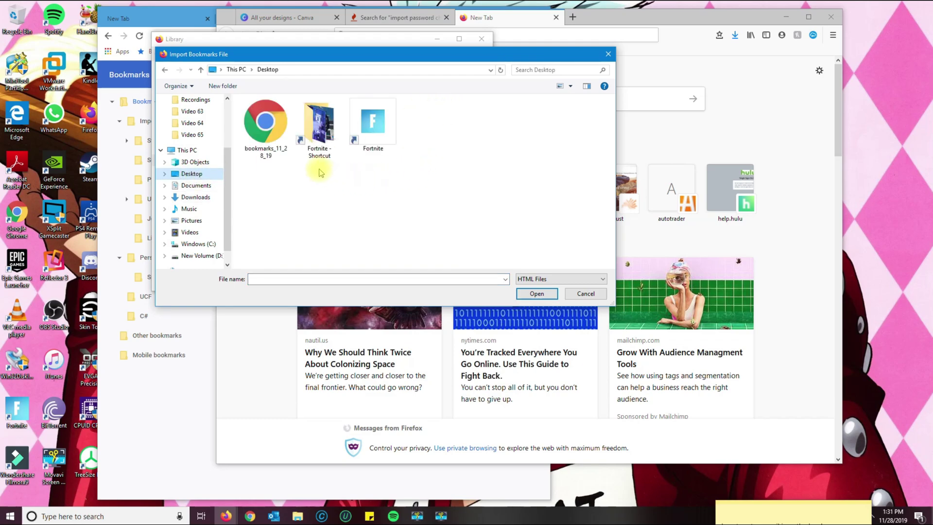
pyautogui.click(273, 125)
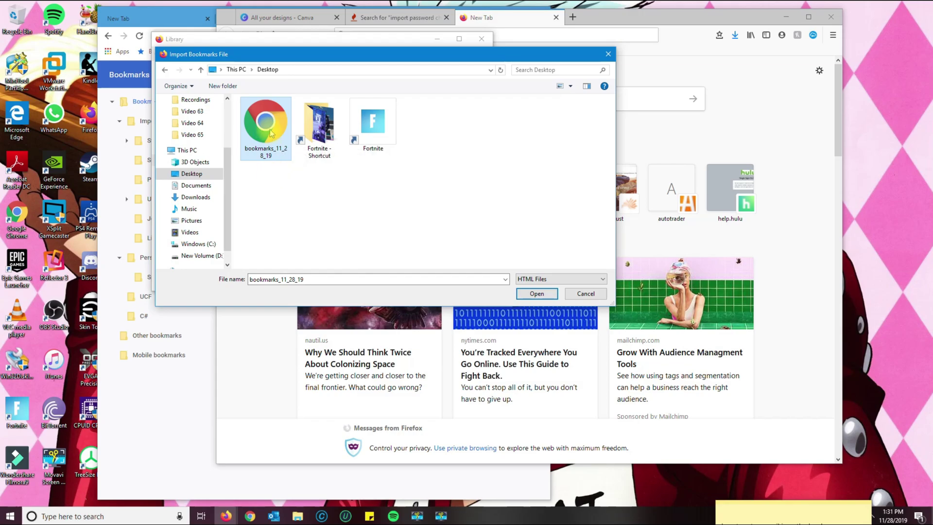
pyautogui.click(537, 294)
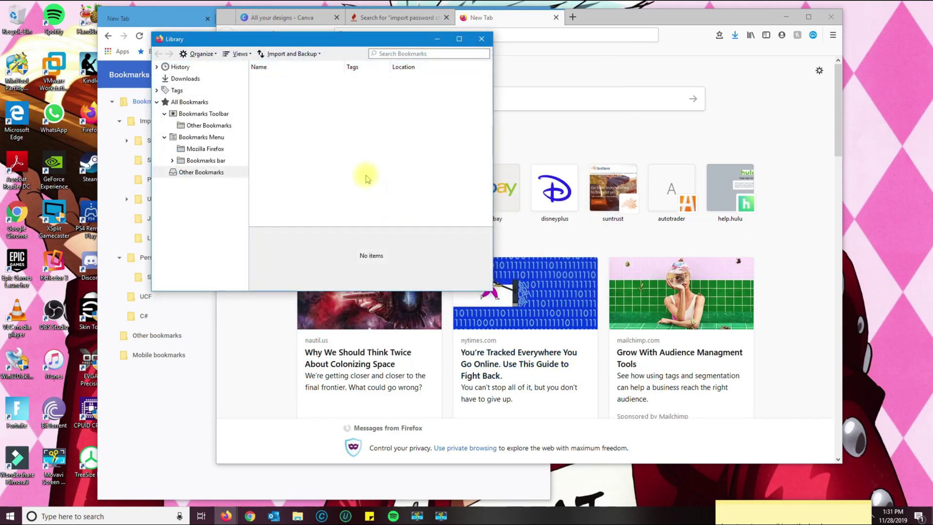
# - Expand the imported Bookmarks bar folder to view Imported, Personal, UCF and C#
pyautogui.click(173, 160)
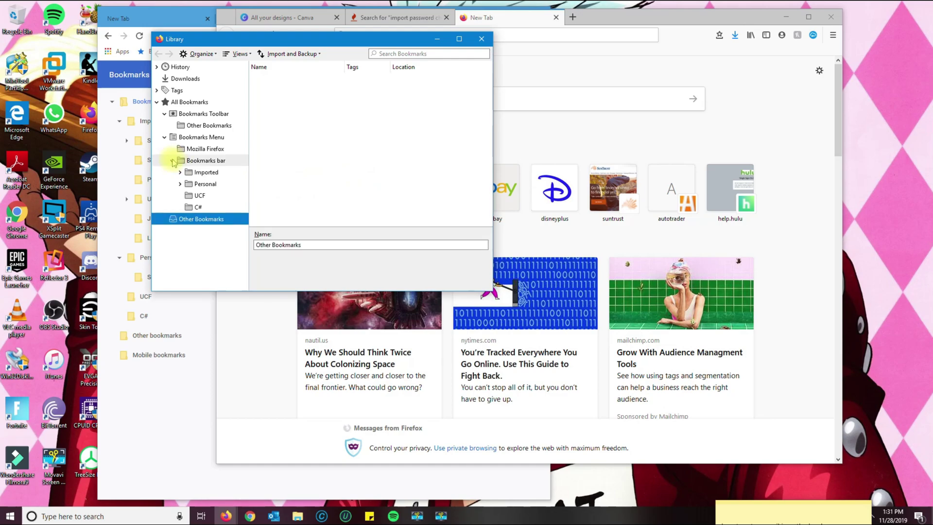
pyautogui.click(206, 160)
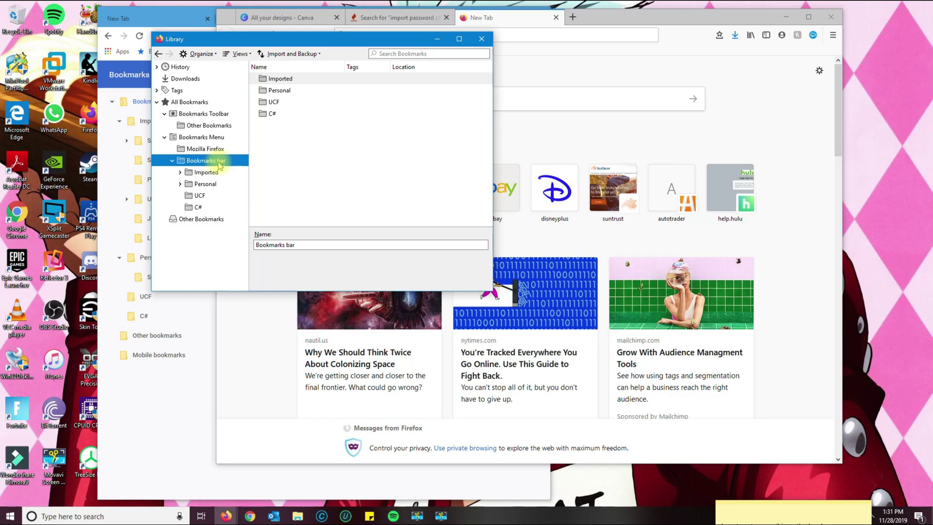
pyautogui.click(164, 138)
pyautogui.click(164, 113)
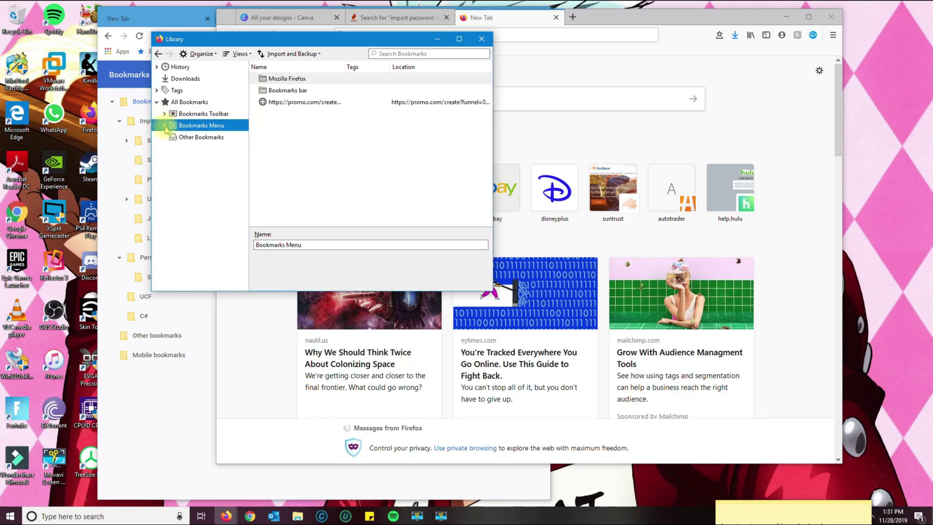
pyautogui.click(183, 103)
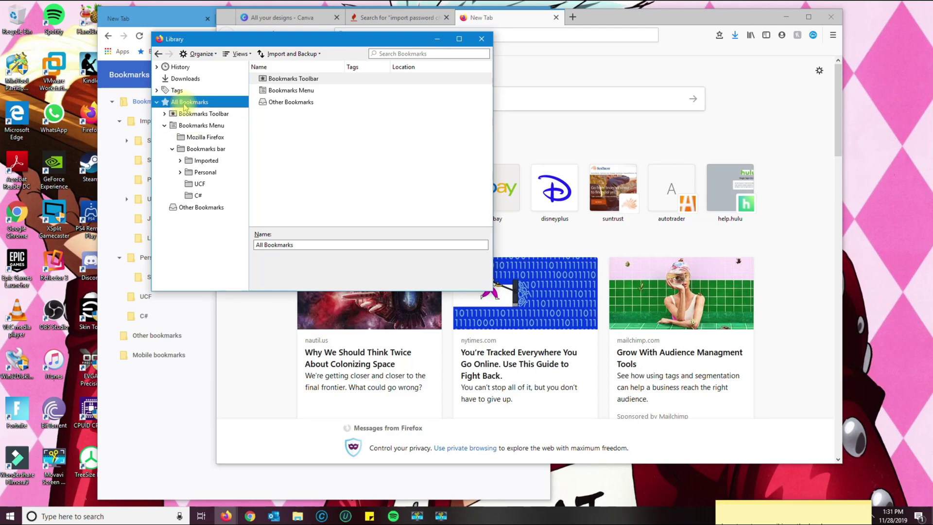
# - Bring up the context menu for the Bookmarks Menu folder
pyautogui.rightClick(184, 103)
pyautogui.click(198, 243)
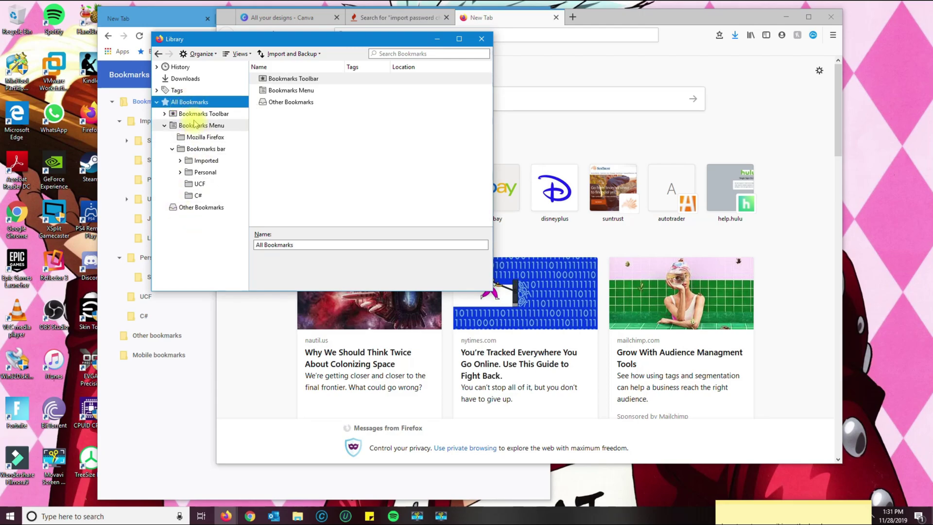
pyautogui.rightClick(186, 116)
pyautogui.click(186, 126)
pyautogui.rightClick(194, 127)
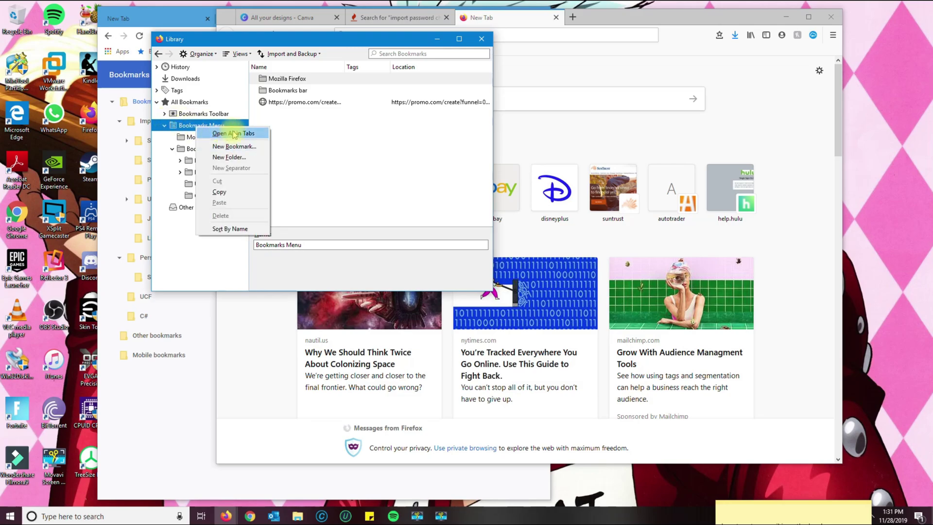
# - Create a new folder named Chrome Bookmarks under Bookmarks Menu
pyautogui.click(234, 157)
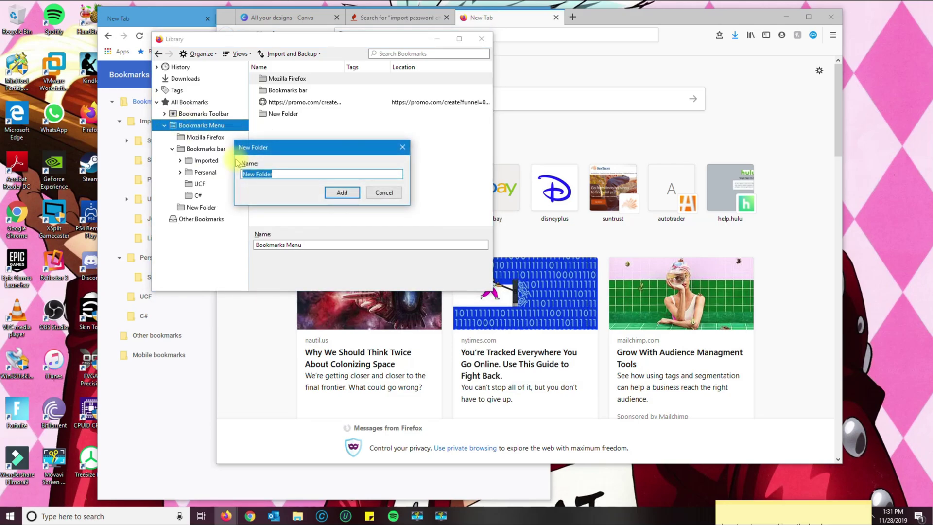
pyautogui.write('Chrome Bookmarks')
pyautogui.press('Return')
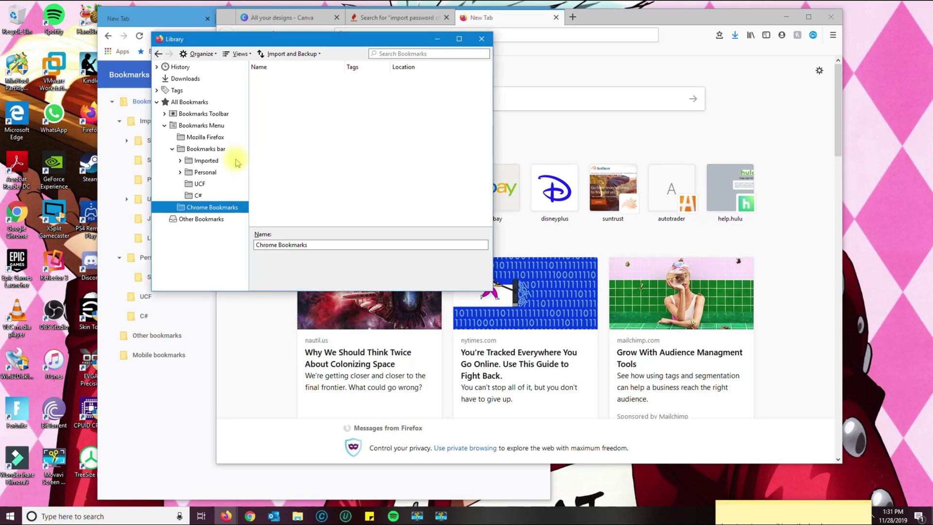
# - Move the Imported, Personal, UCF and C# folders into Chrome Bookmarks
pyautogui.click(197, 173)
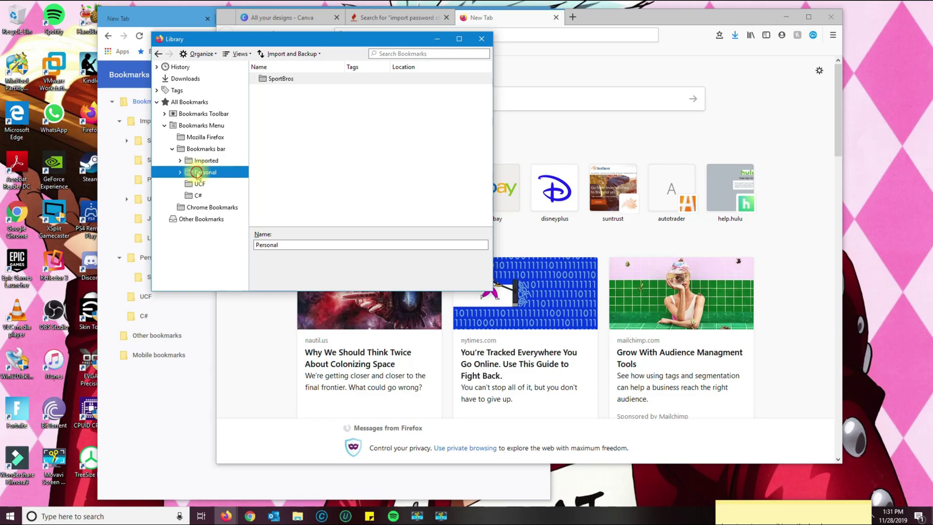
pyautogui.moveTo(198, 164); pyautogui.dragTo(206, 195)
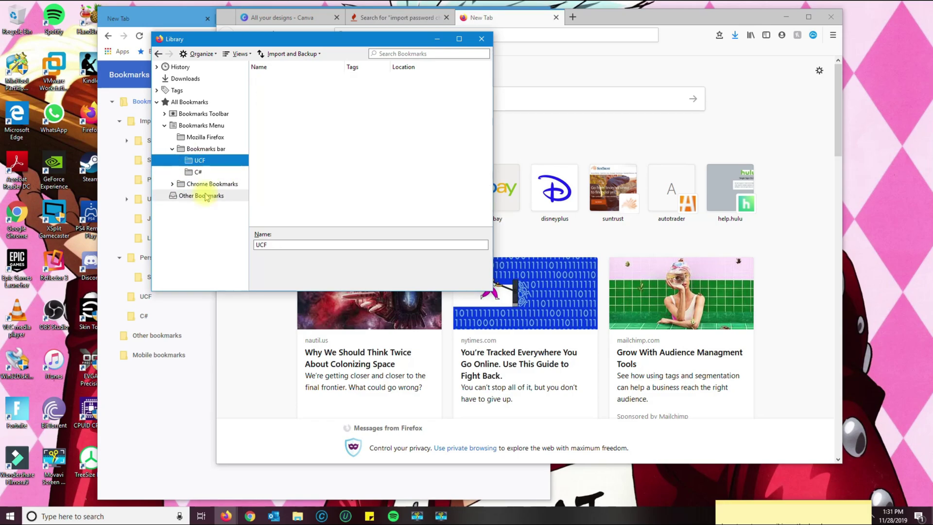
pyautogui.moveTo(200, 162)
pyautogui.mouseDown()
pyautogui.moveTo(201, 185)
pyautogui.moveTo(198, 174)
pyautogui.mouseUp()
pyautogui.click(182, 173)
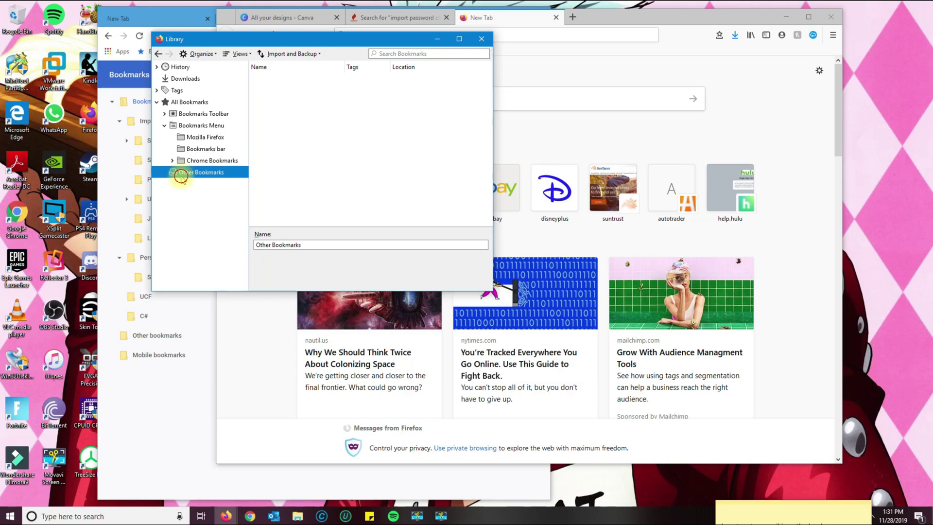
pyautogui.click(198, 163)
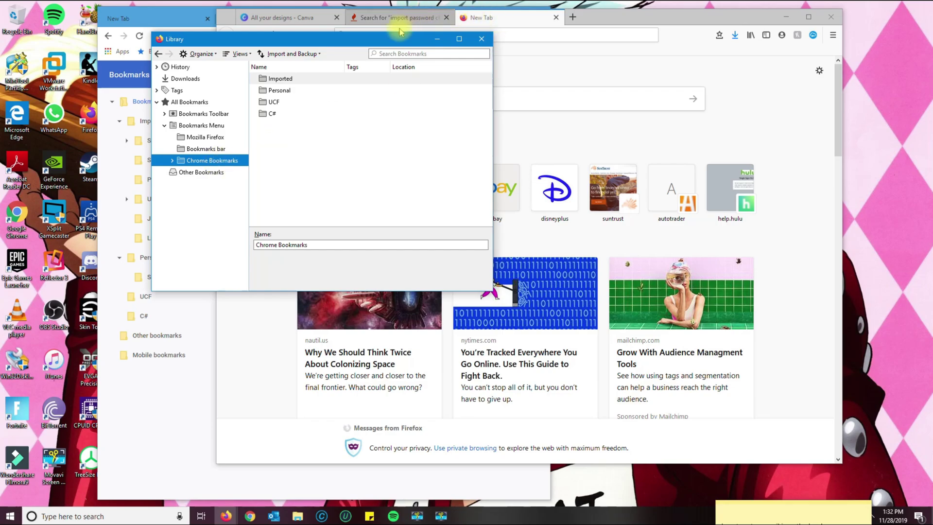
# - Move the Chrome Bookmarks folder into the Bookmarks Toolbar in the Library
pyautogui.moveTo(387, 40); pyautogui.dragTo(366, 83)
pyautogui.moveTo(282, 207); pyautogui.dragTo(257, 159)
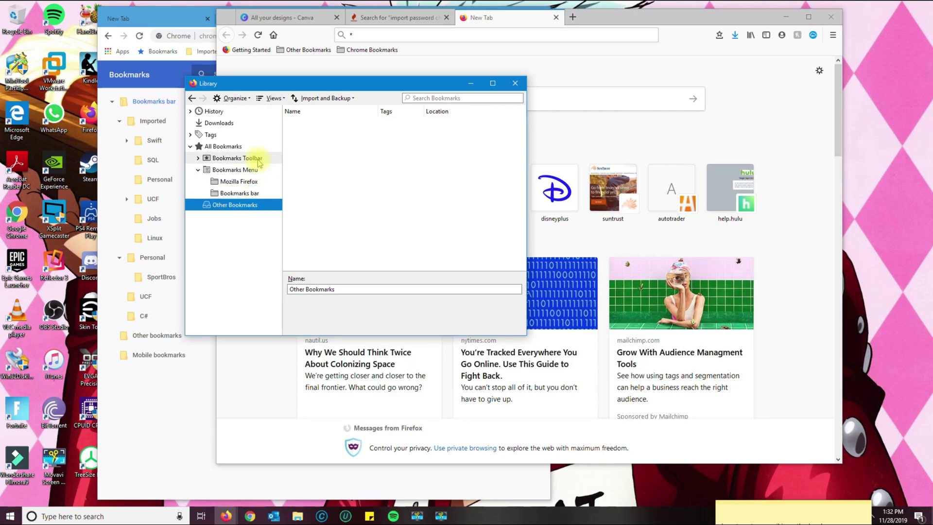
pyautogui.doubleClick(206, 158)
# - Check the toolbar's Chrome Bookmarks button lists Imported, Personal, UCF and C#
pyautogui.click(417, 46)
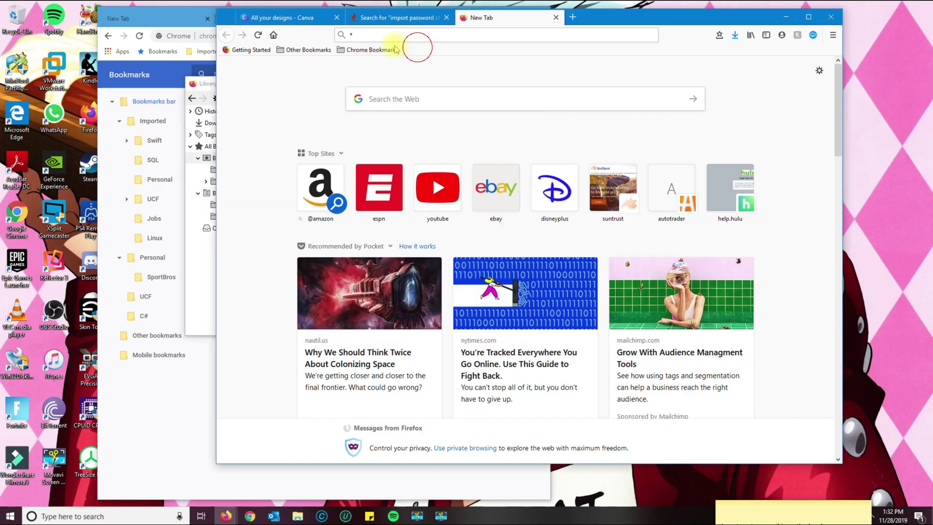
pyautogui.click(370, 50)
pyautogui.moveTo(372, 72)
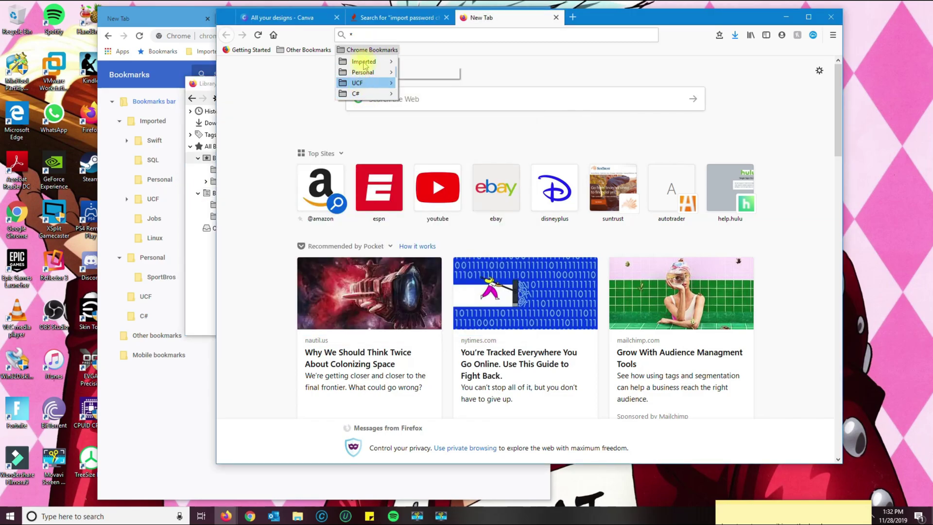
pyautogui.click(369, 50)
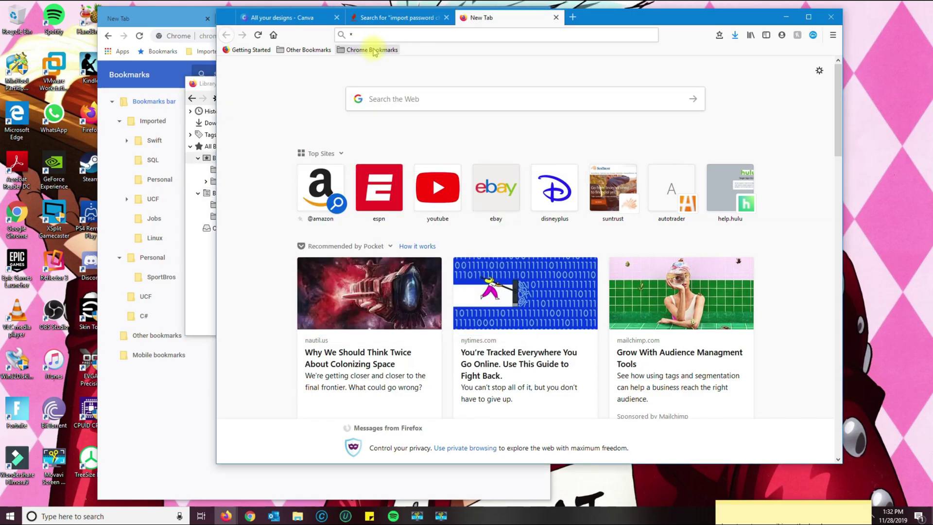